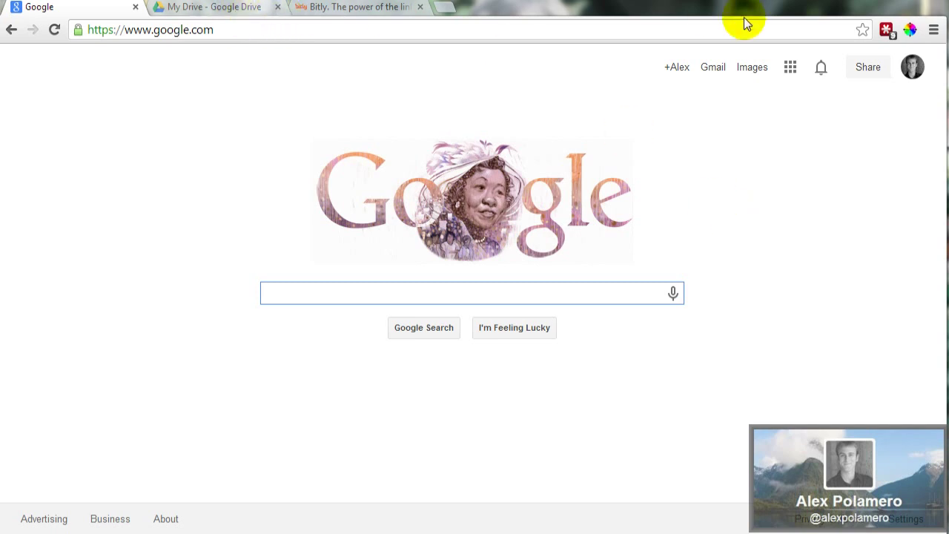
Search Google for "google analytics campaign tagging tool".
click(790, 68)
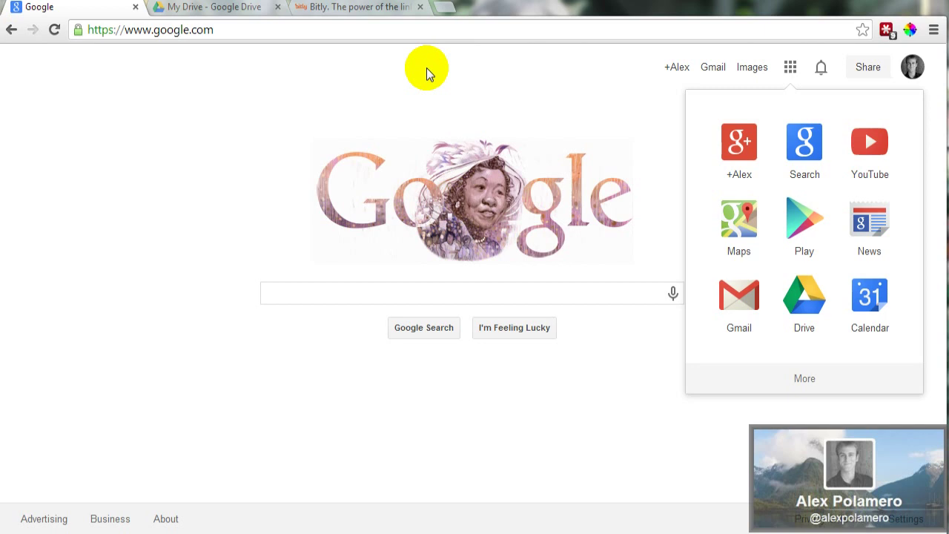
click(301, 291)
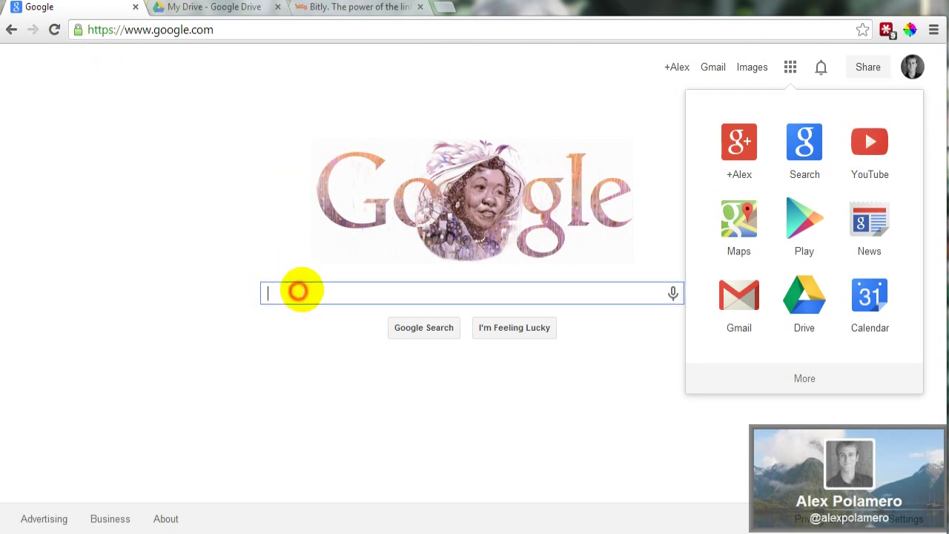
text(goog)
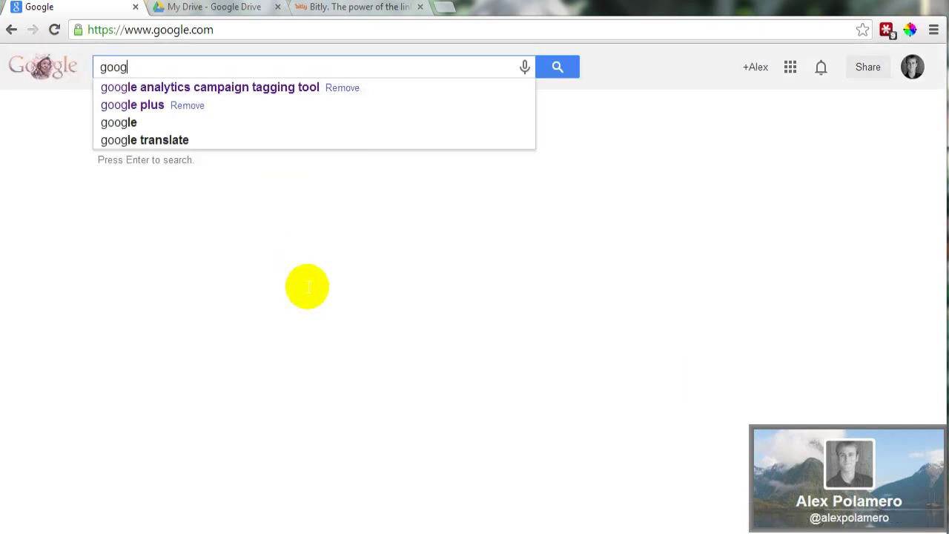
click(234, 88)
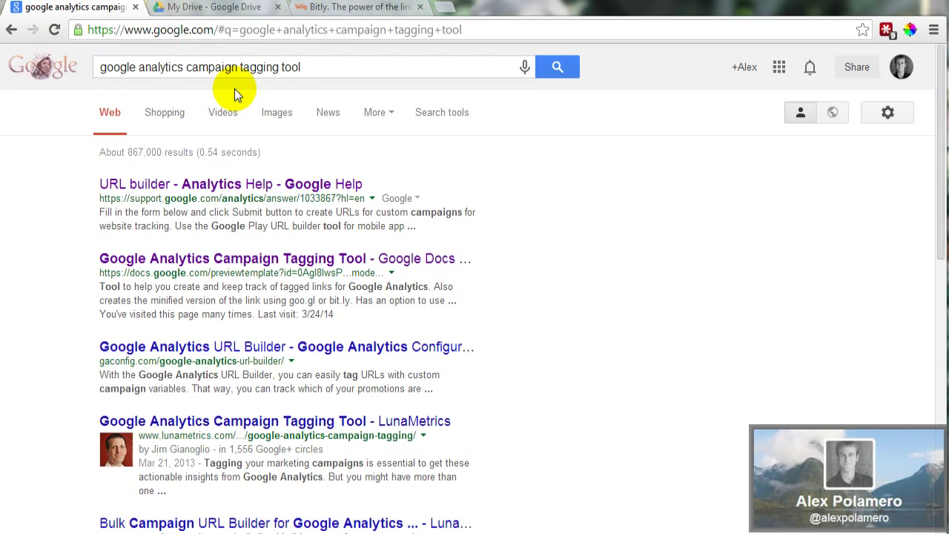
Create a copy of the Google Docs template Google Analytics Campaign Tagging Tool and open that copy from My Drive.
click(270, 261)
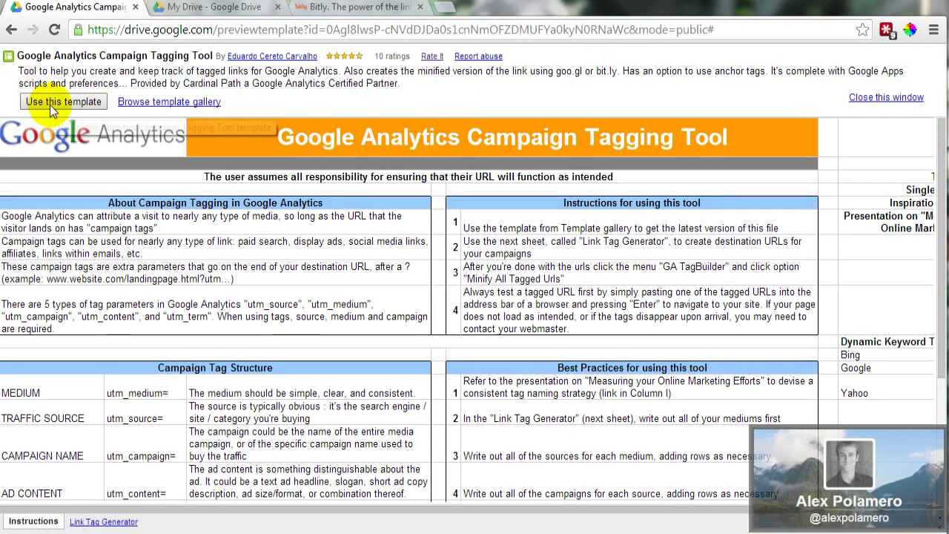
click(50, 105)
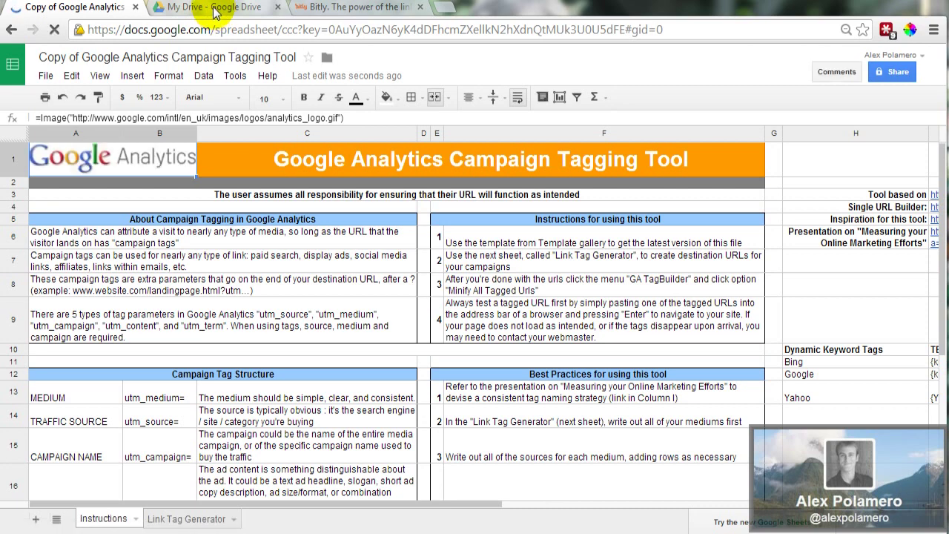
click(217, 11)
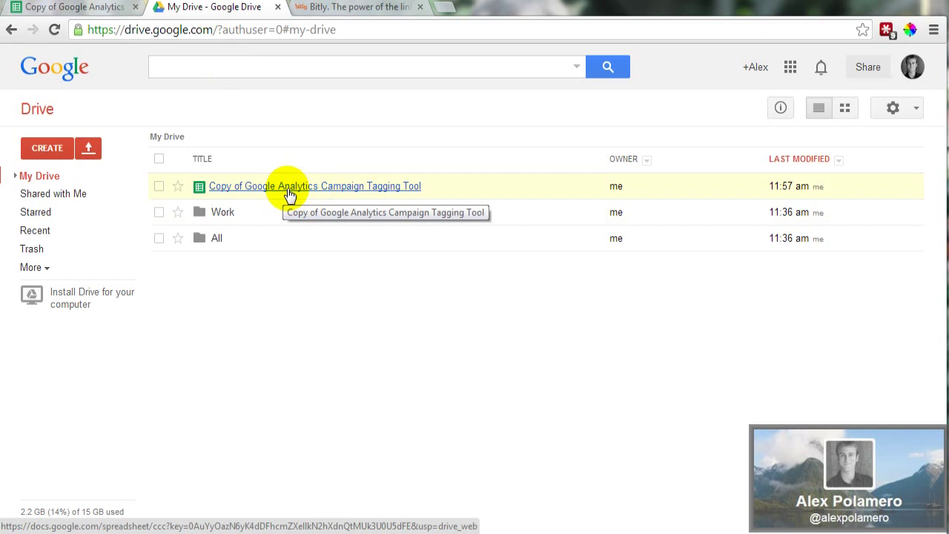
click(96, 8)
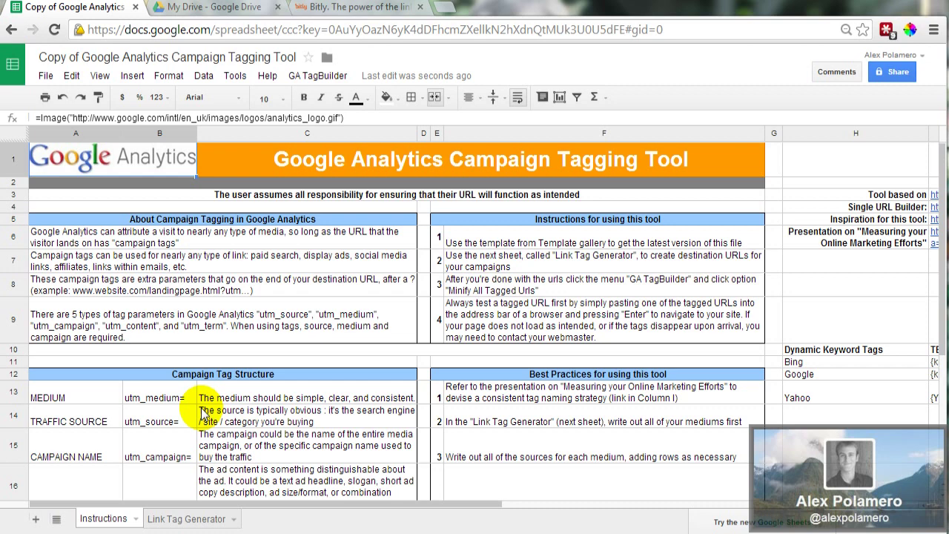
click(223, 6)
click(281, 188)
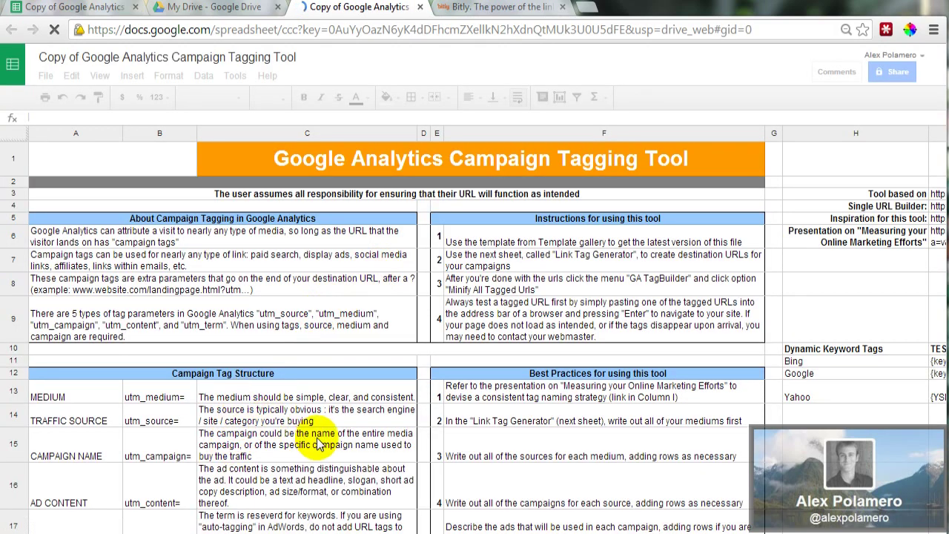
Authorize the GA TagBuilder script to run and accept its requested account permissions.
scroll(230, 456, down, 3)
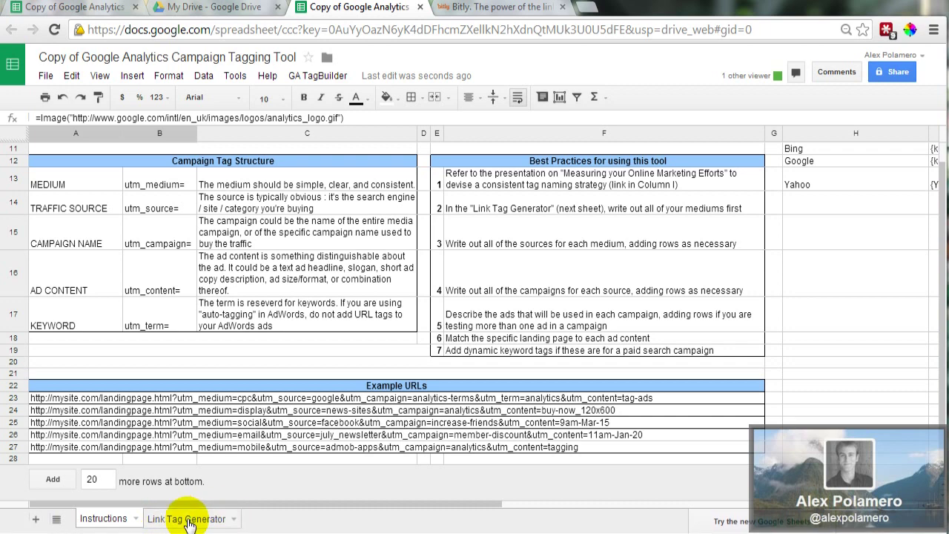
scroll(363, 260, up, 4)
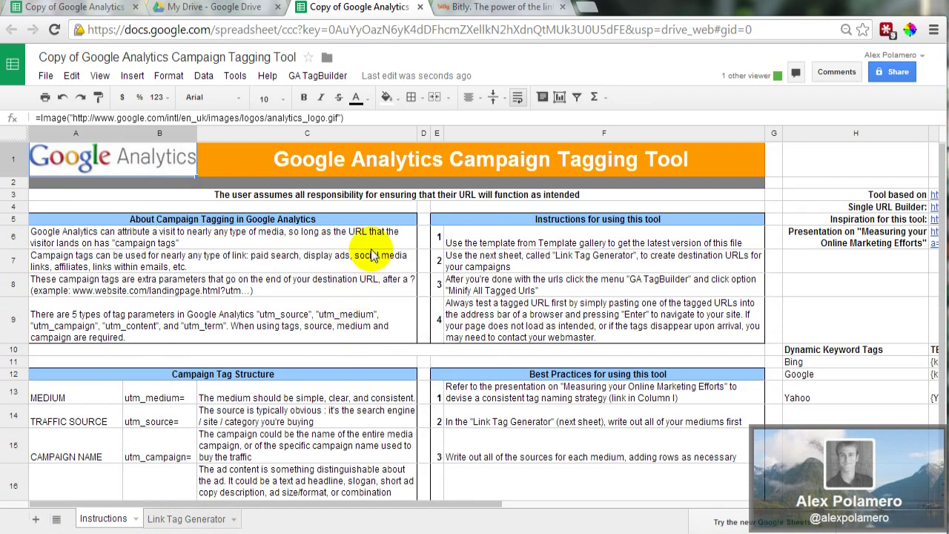
click(308, 77)
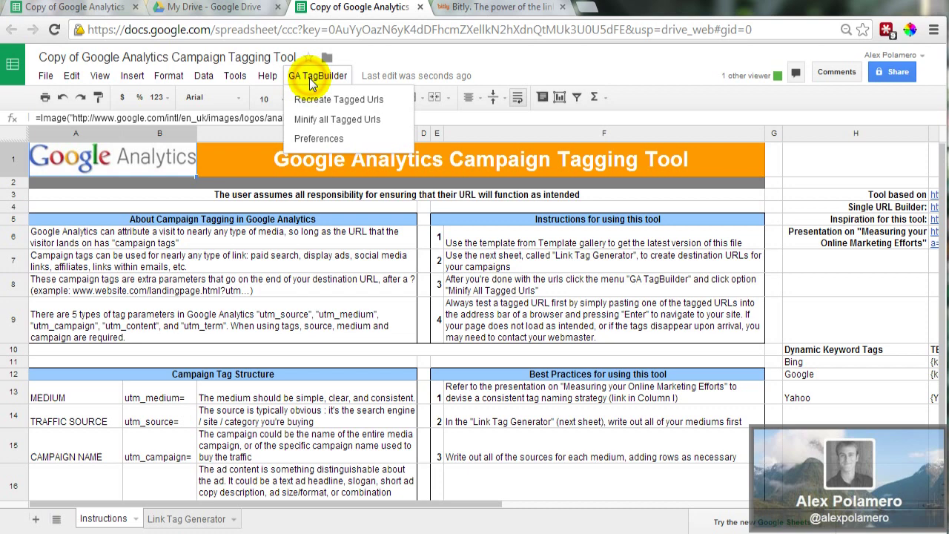
click(319, 141)
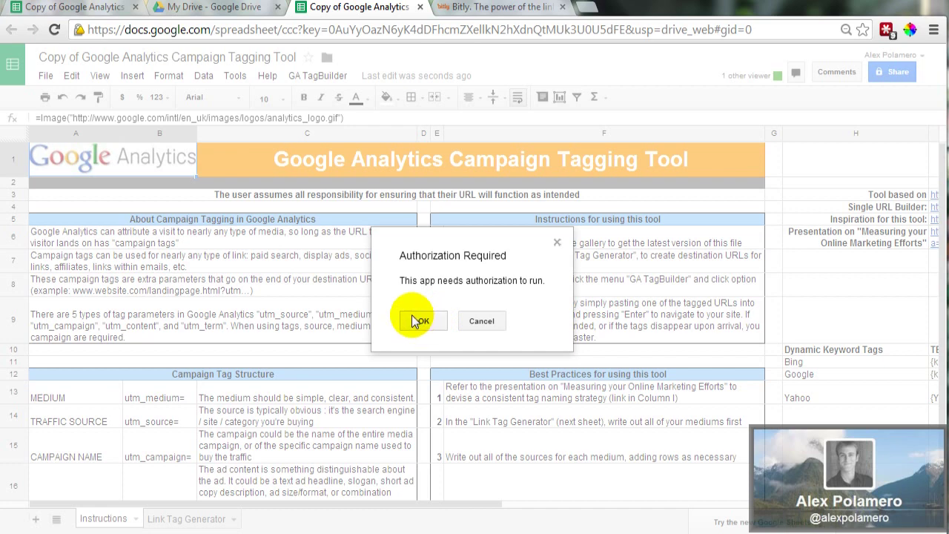
click(419, 321)
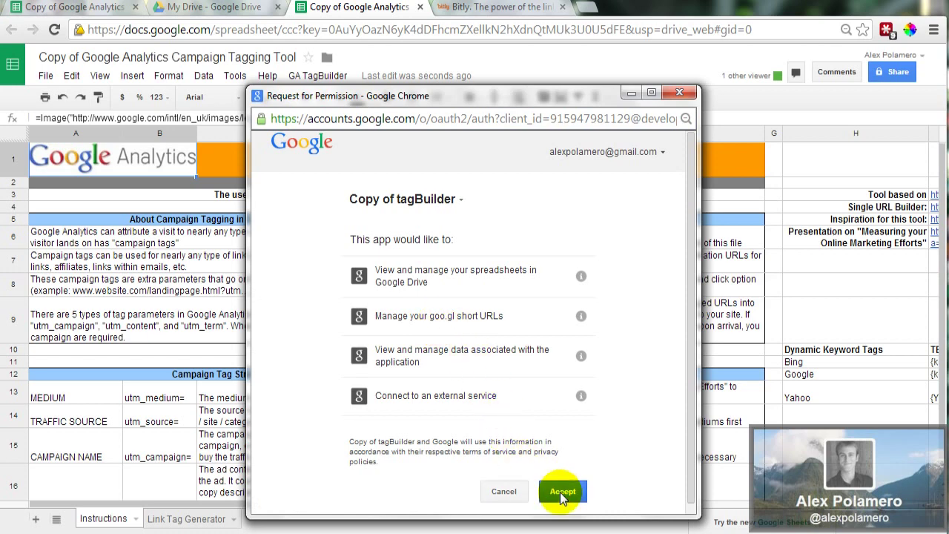
click(562, 495)
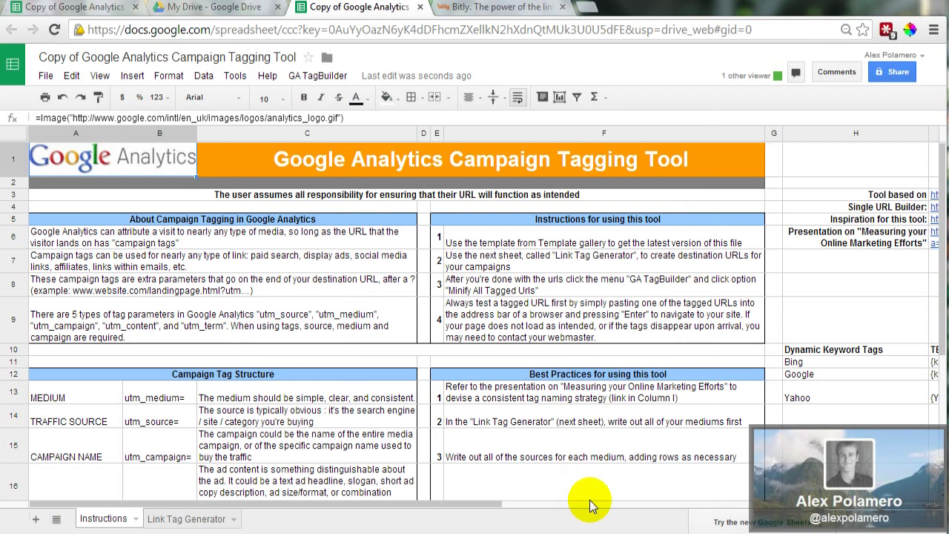
Set the GA TagBuilder preferences to replace spaces with underscores, keep all variables lowercase and use bit.ly as the shortener service.
click(324, 81)
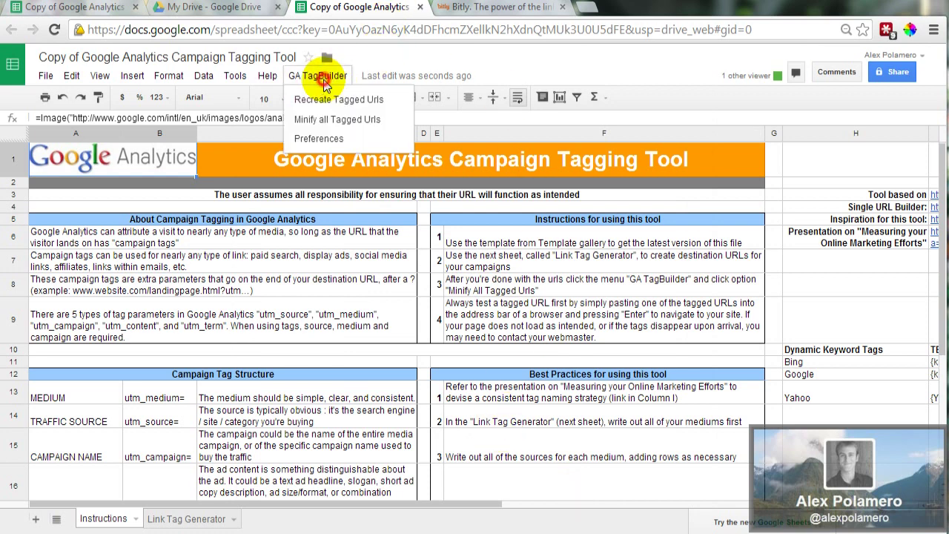
click(333, 141)
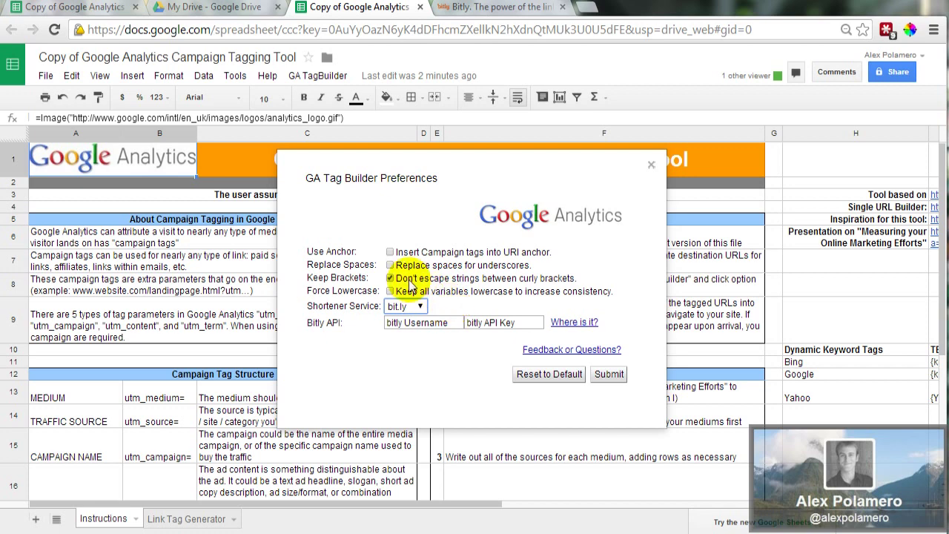
click(391, 265)
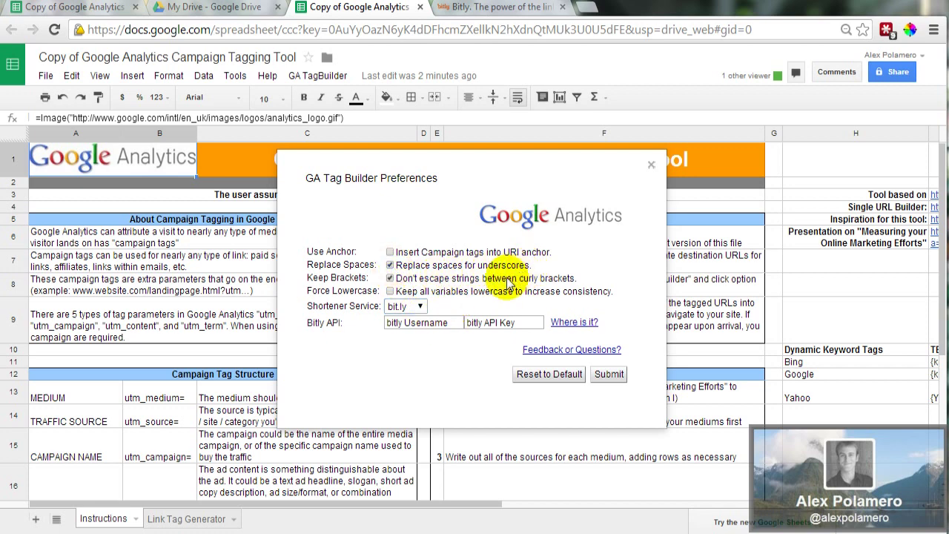
click(390, 291)
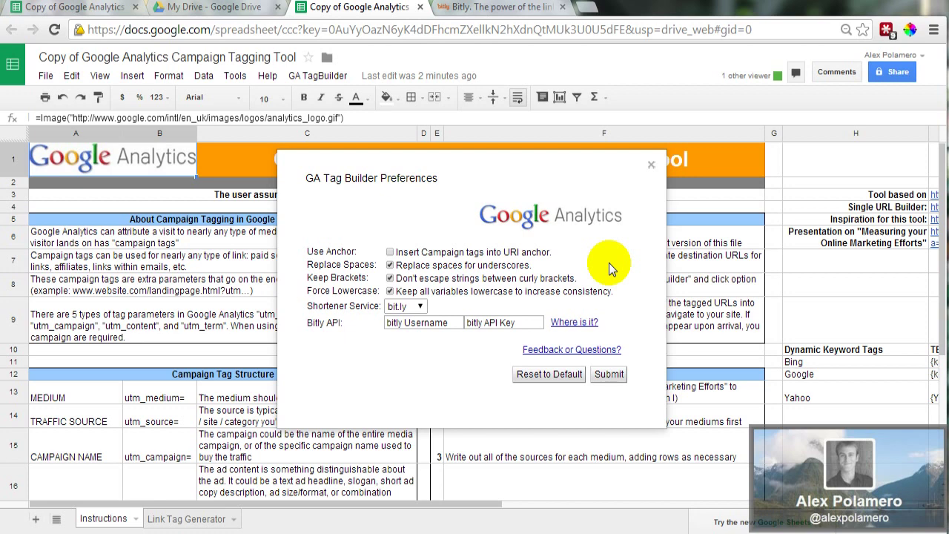
click(417, 308)
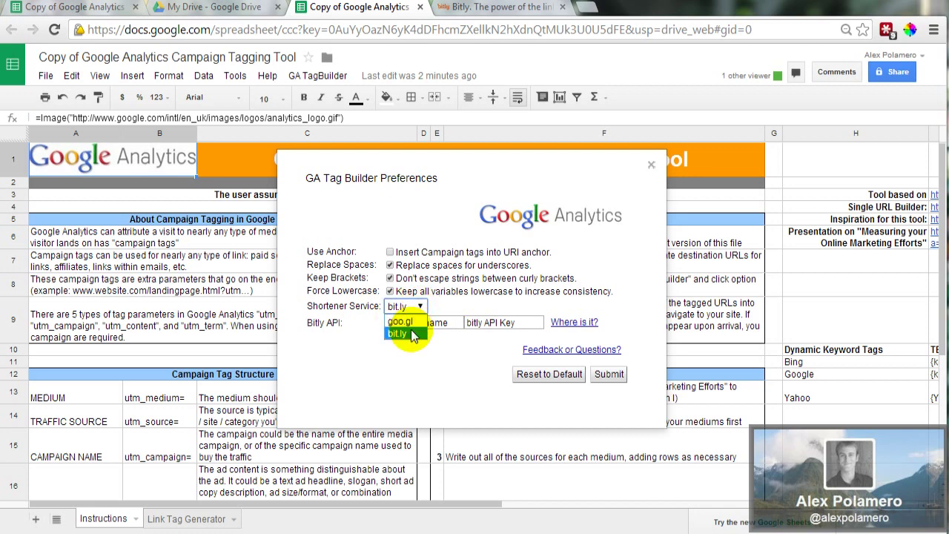
click(413, 334)
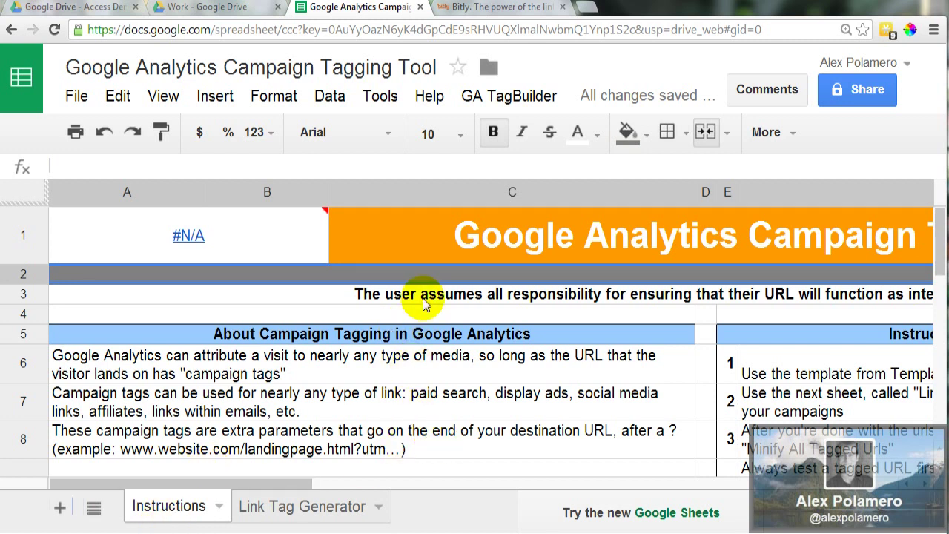
Examine the campaign name, traffic source, medium, keyword, ad content and tagged URL columns for the lewiscareers rows in the Link Tag Generator sheet.
click(302, 506)
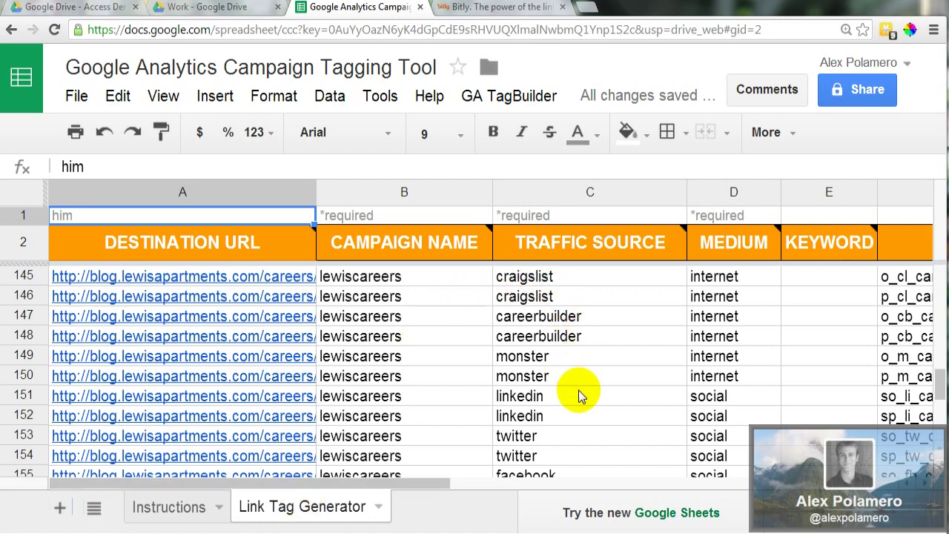
scroll(576, 396, down, 1)
scroll(577, 401, up, 1)
scroll(577, 400, down, 1)
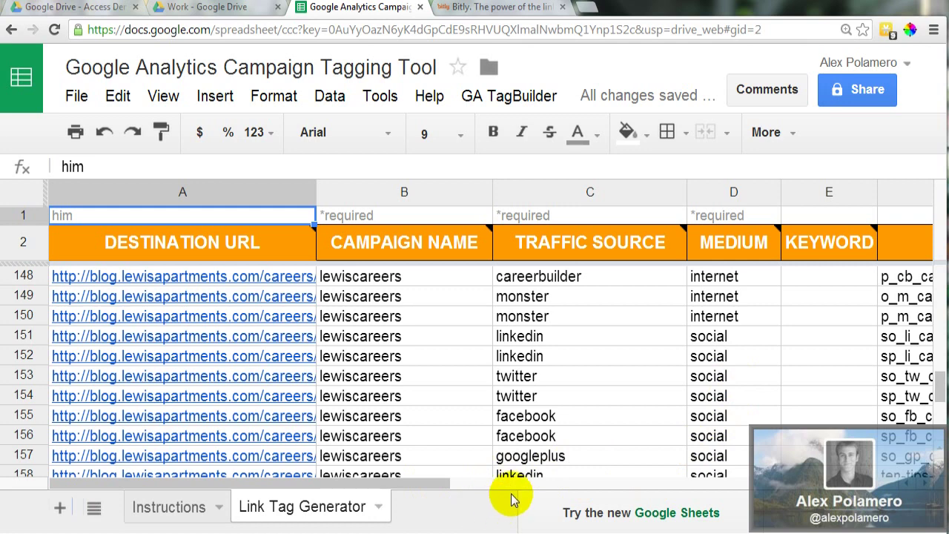
drag(436, 483, 564, 482)
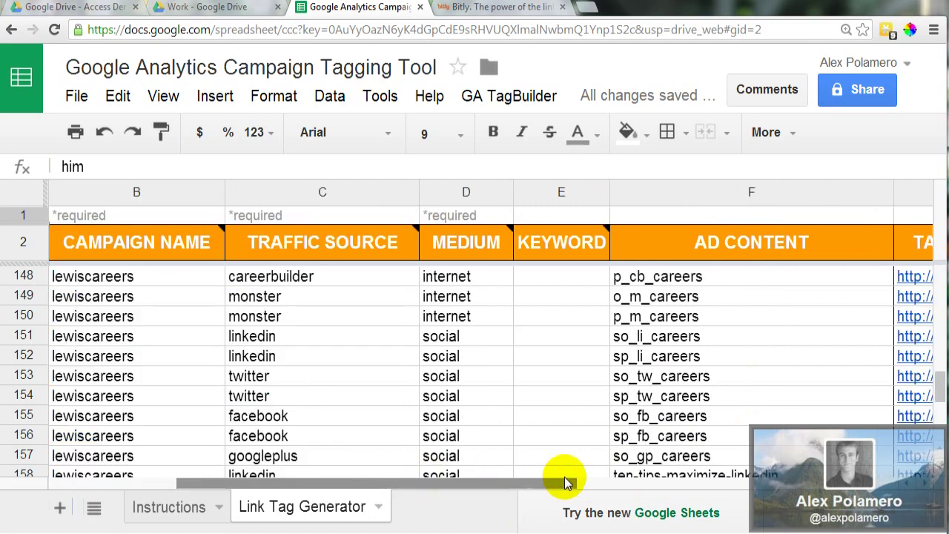
mouse_move(556, 239)
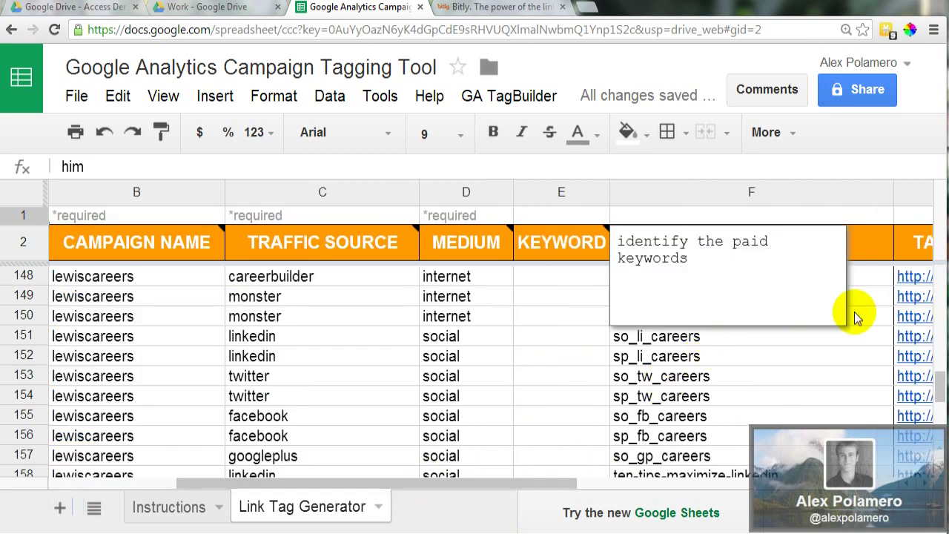
click(761, 346)
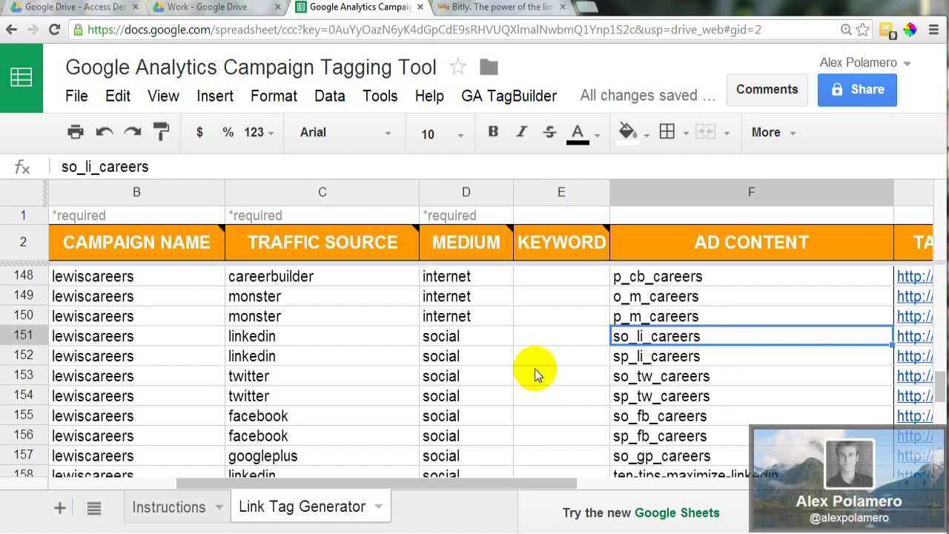
click(613, 381)
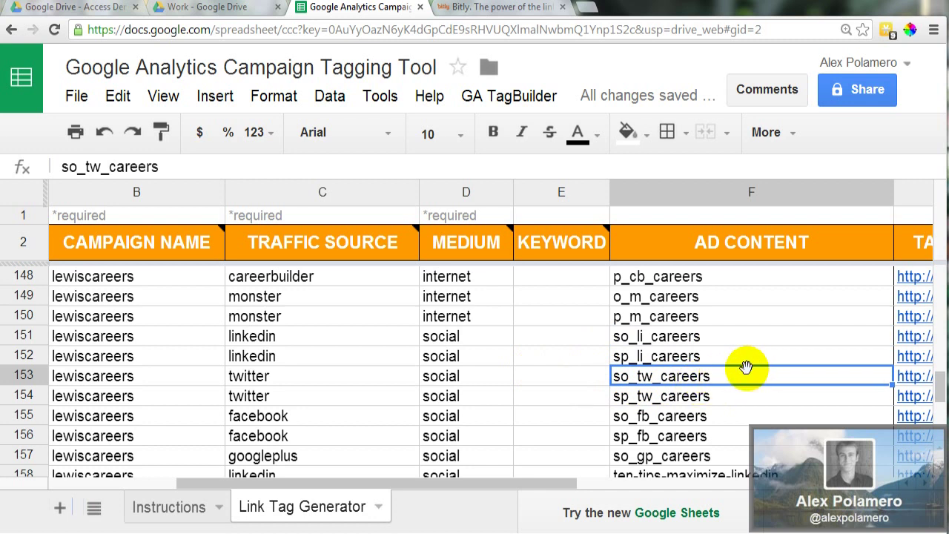
key(Right)
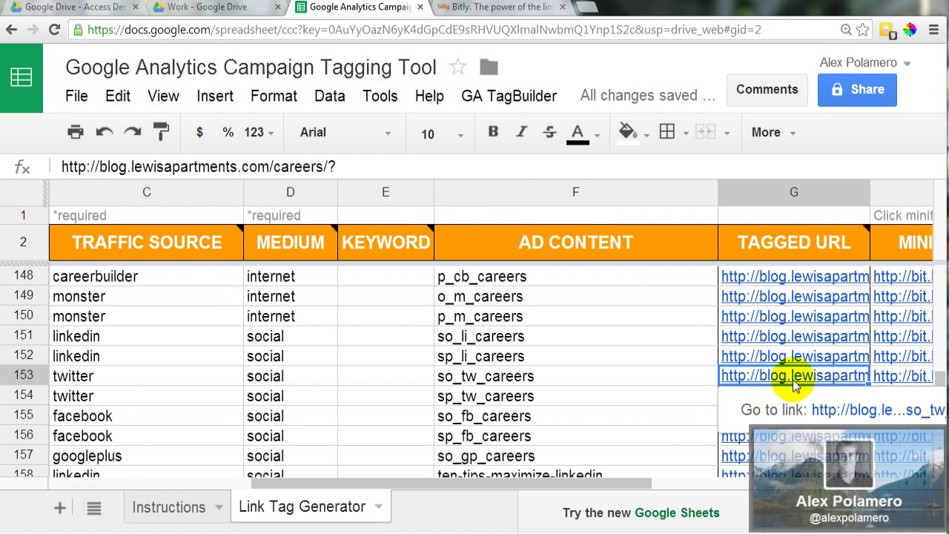
Narrow the Medium, Keyword and Ad Content columns and widen the Tagged URL column, keeping the Minified URL column in view.
drag(713, 195, 547, 212)
drag(702, 190, 810, 191)
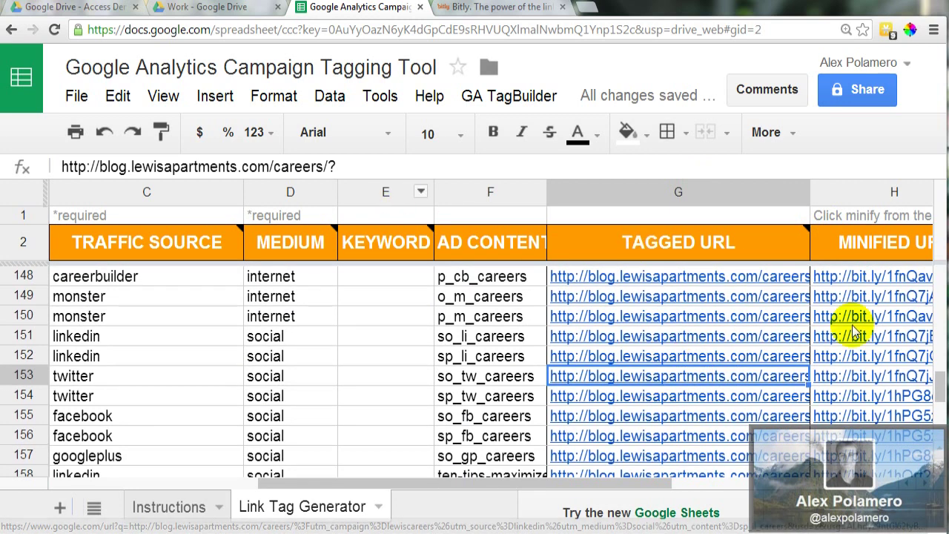
drag(809, 191, 881, 192)
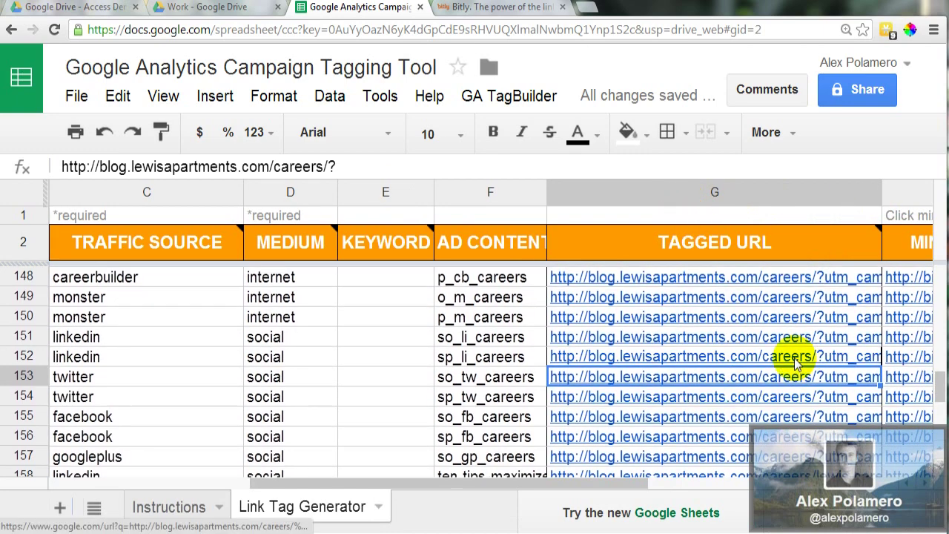
key(Down)
key(Down)
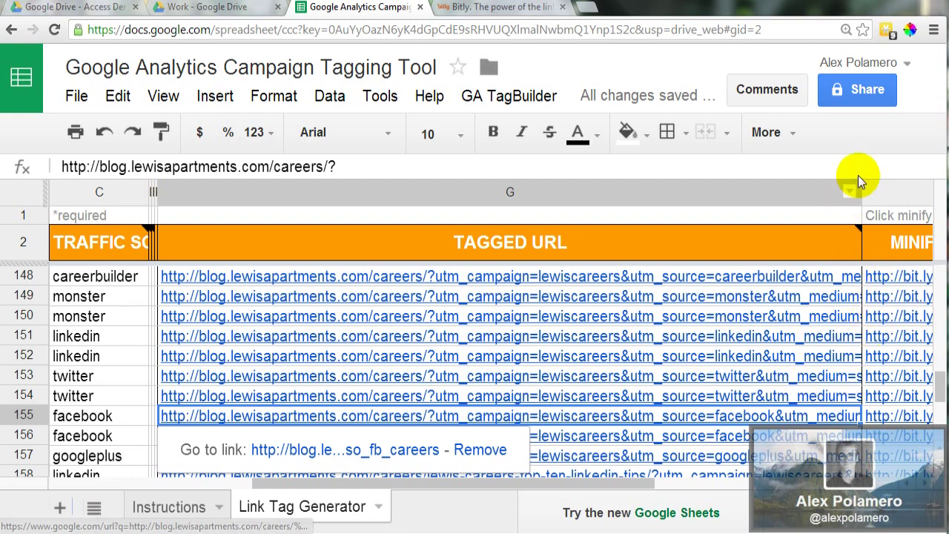
drag(860, 185, 760, 187)
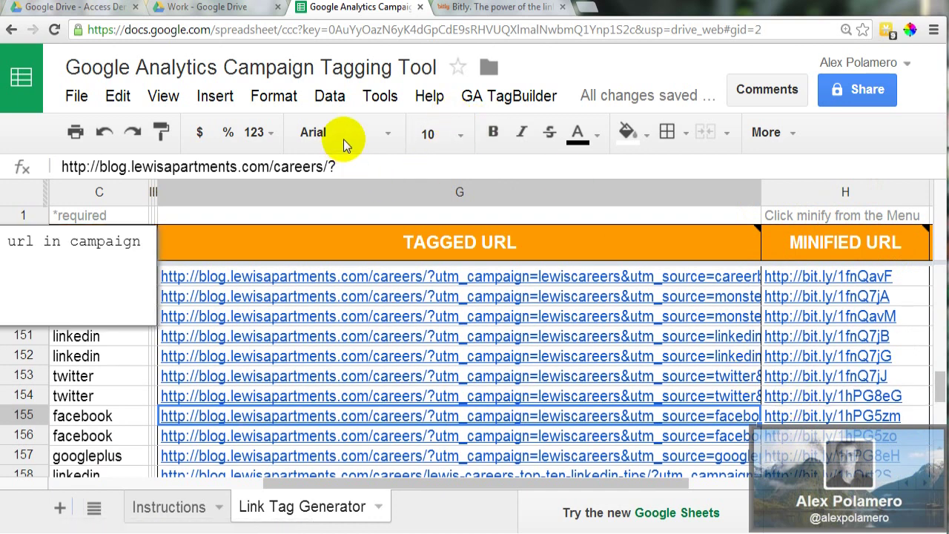
Review the GA TagBuilder commands for tagged URLs and look over the Minified URL and Notes columns.
click(519, 101)
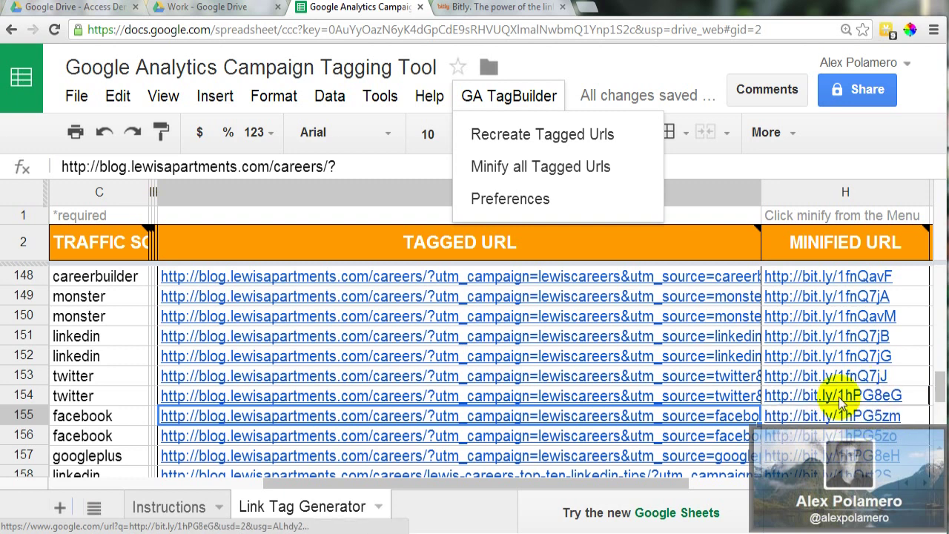
click(754, 436)
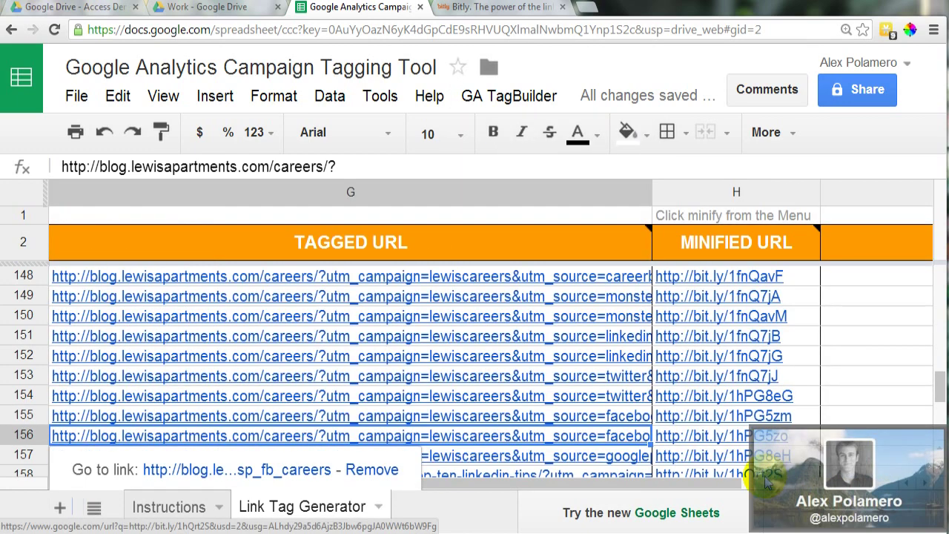
click(926, 486)
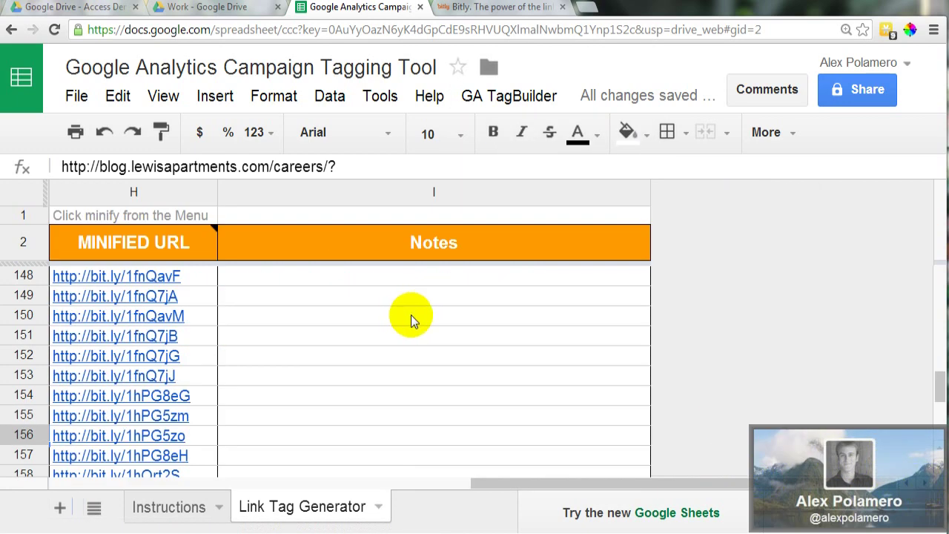